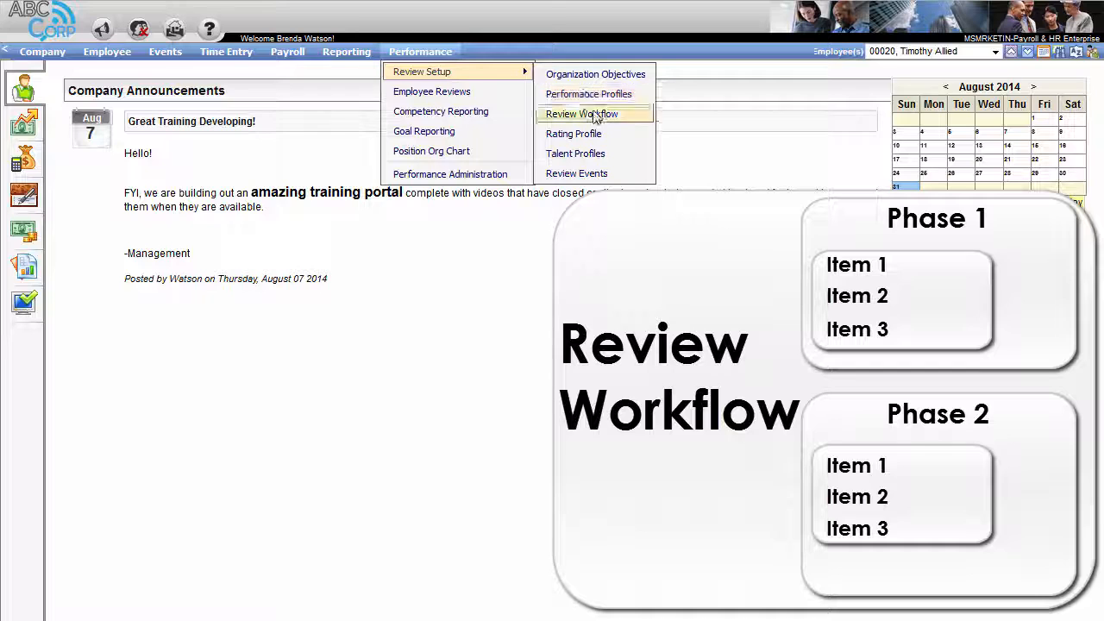
# Create a new review workflow with the code STRD and the name Standard
pyautogui.click(586, 115)
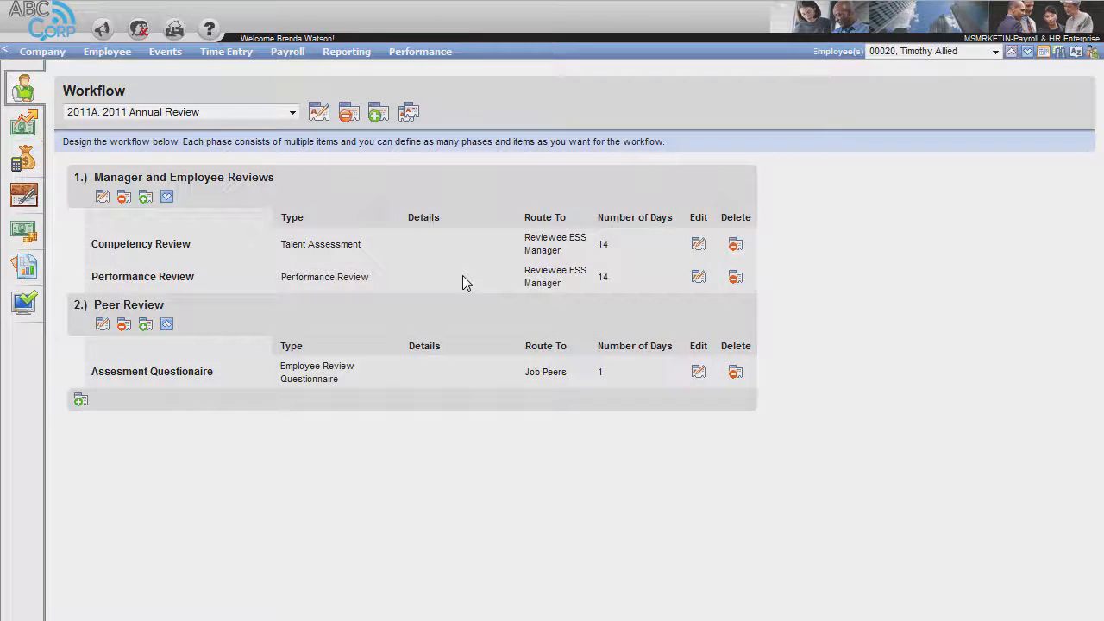
pyautogui.doubleClick(518, 303)
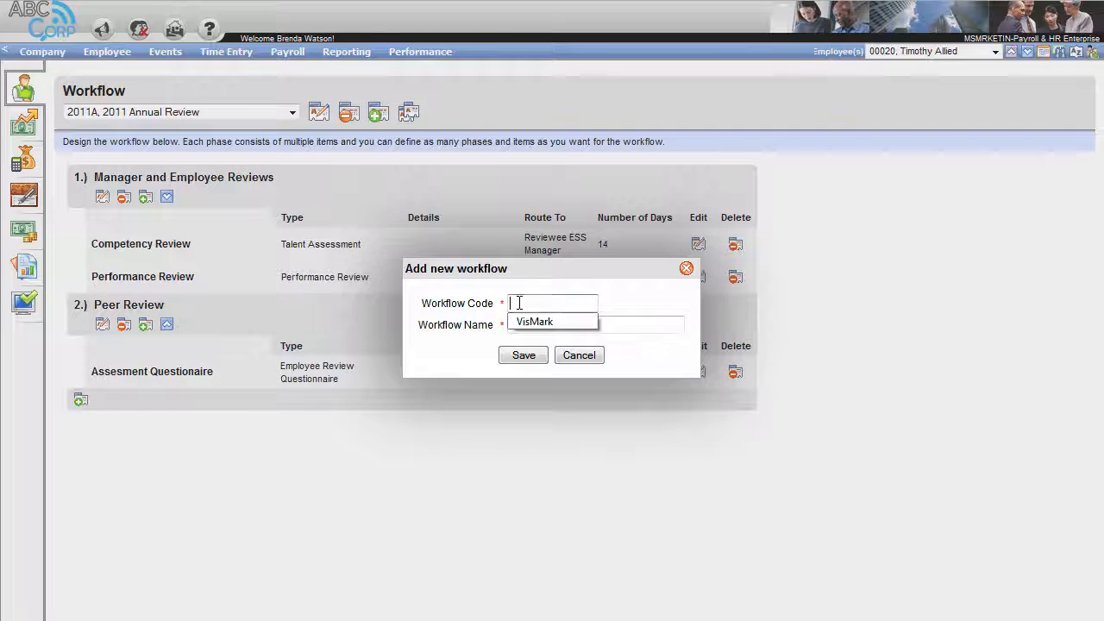
pyautogui.write('STRD')
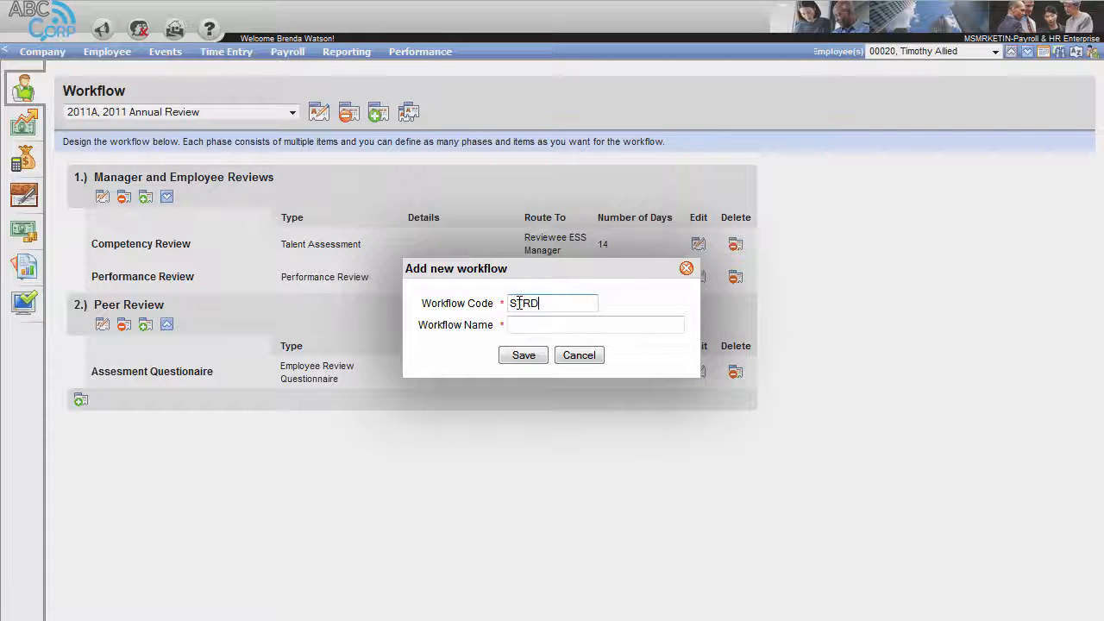
pyautogui.press('Tab')
pyautogui.write('Stan')
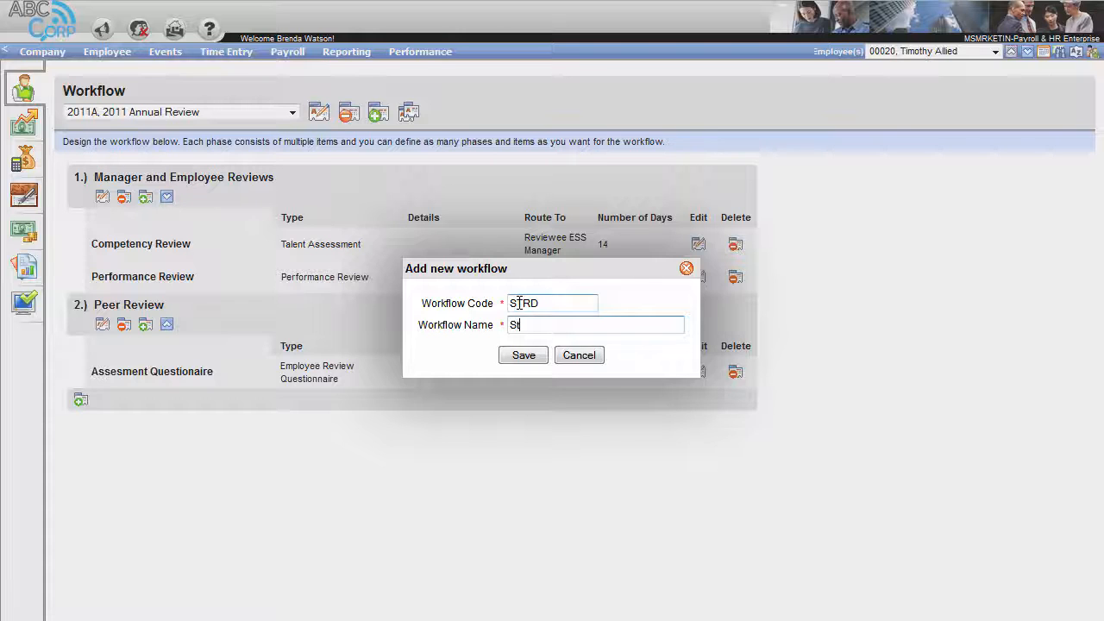
pyautogui.write('dard')
pyautogui.press('Return')
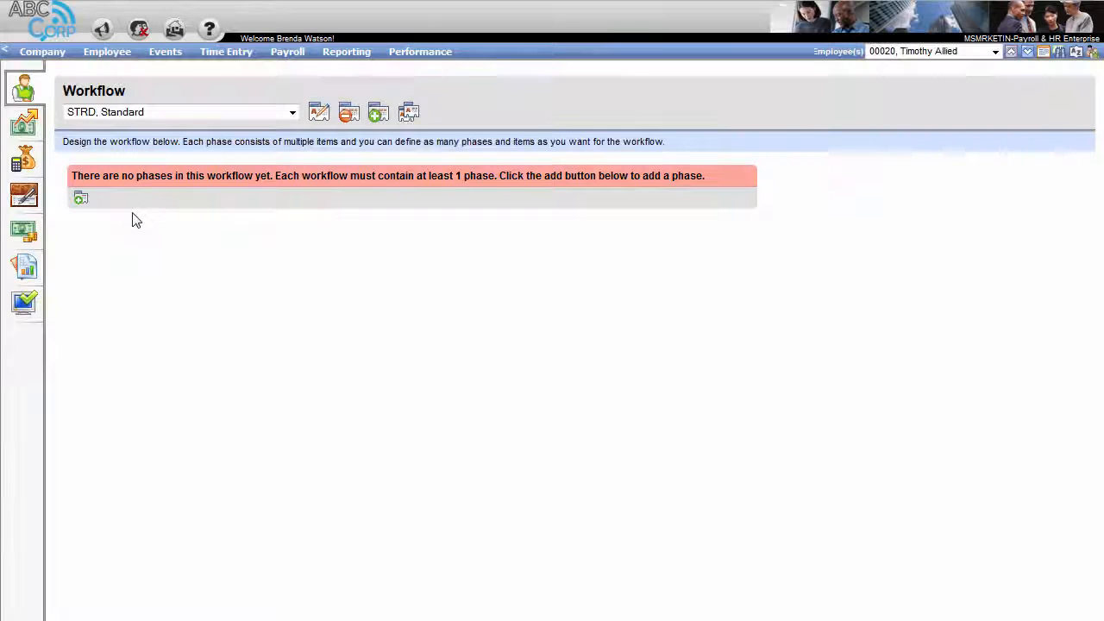
# Add a phase named Phase1 to the Standard workflow and save it
pyautogui.click(81, 202)
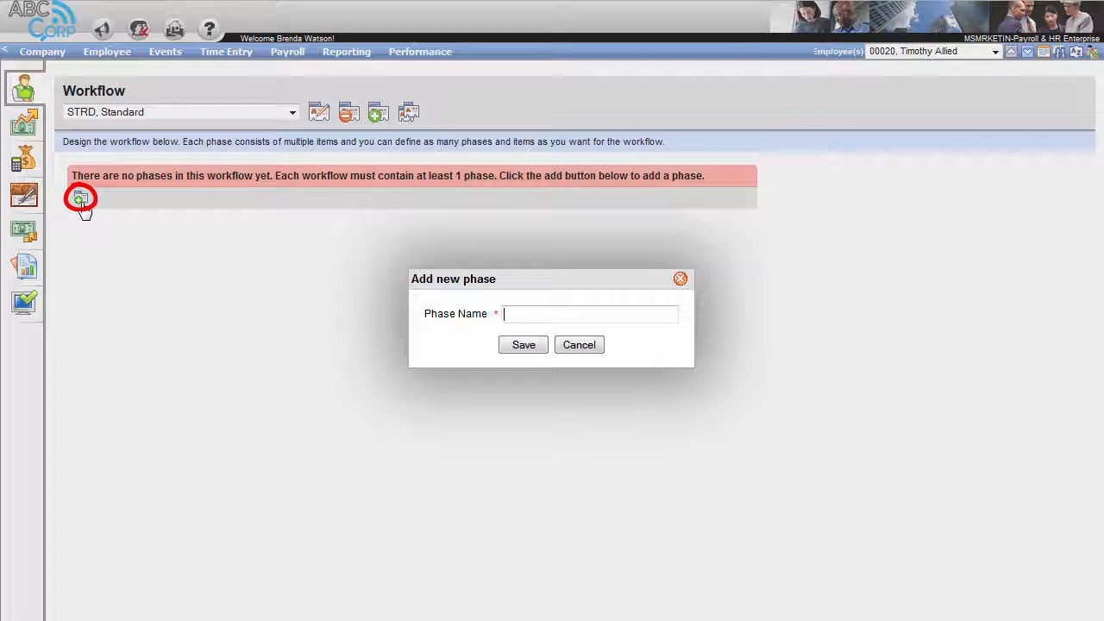
pyautogui.click(509, 314)
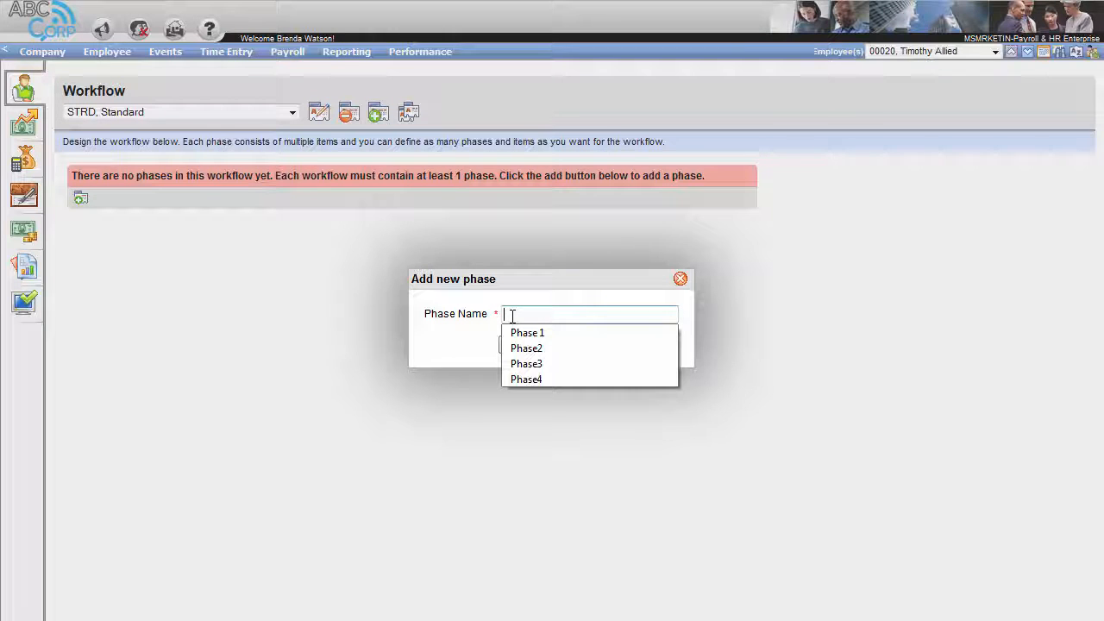
pyautogui.write('Phase1')
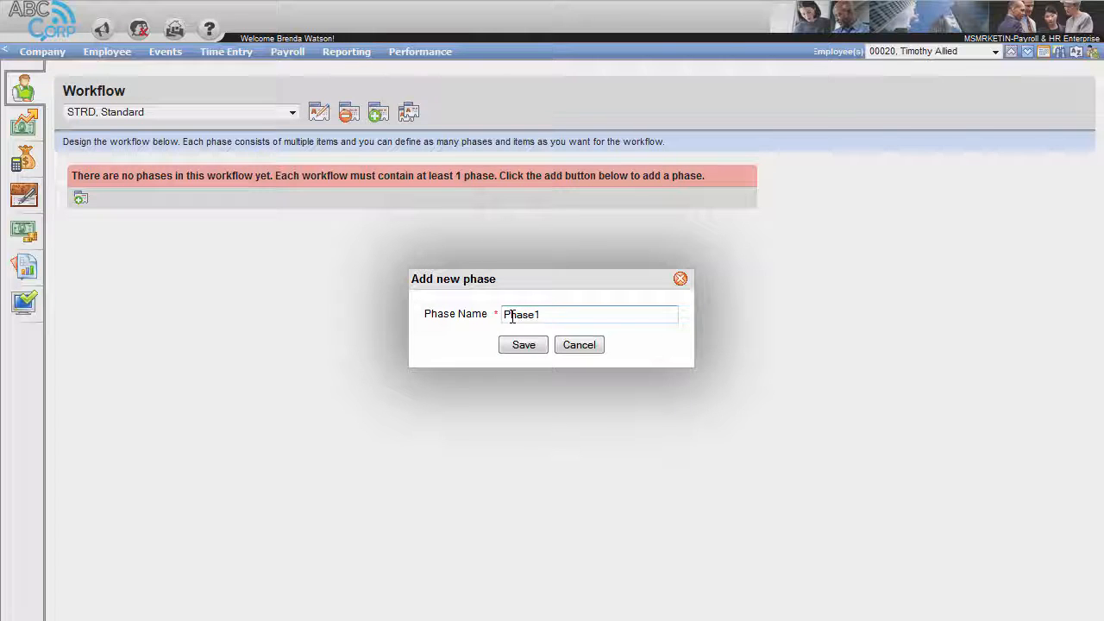
pyautogui.click(523, 345)
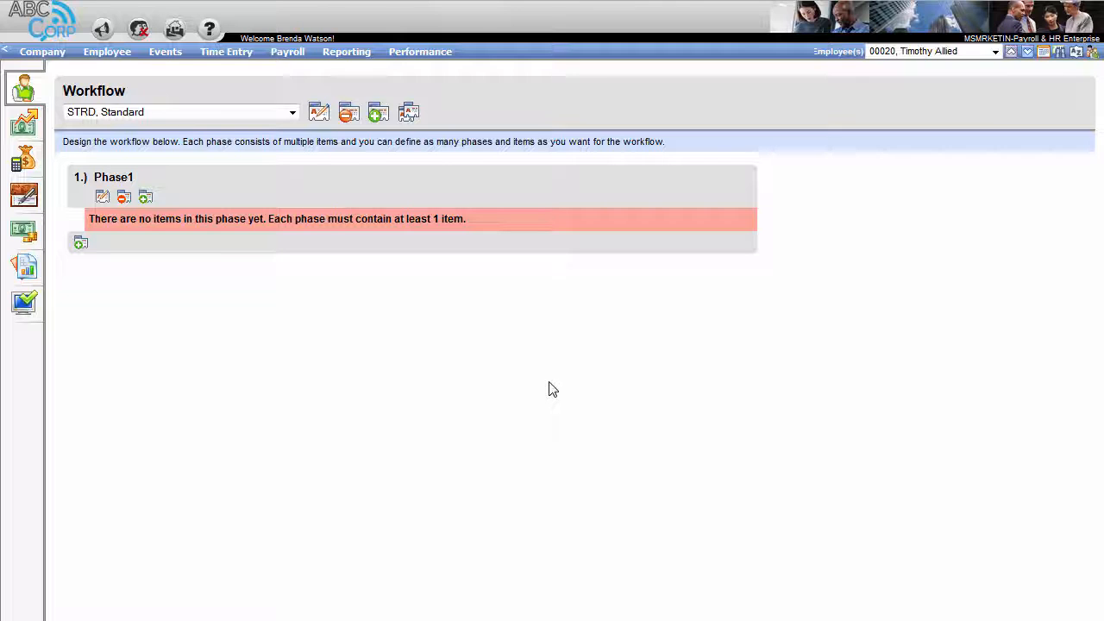
# Start a new workflow item in Phase1 and set its type to Employee Rating
pyautogui.click(147, 200)
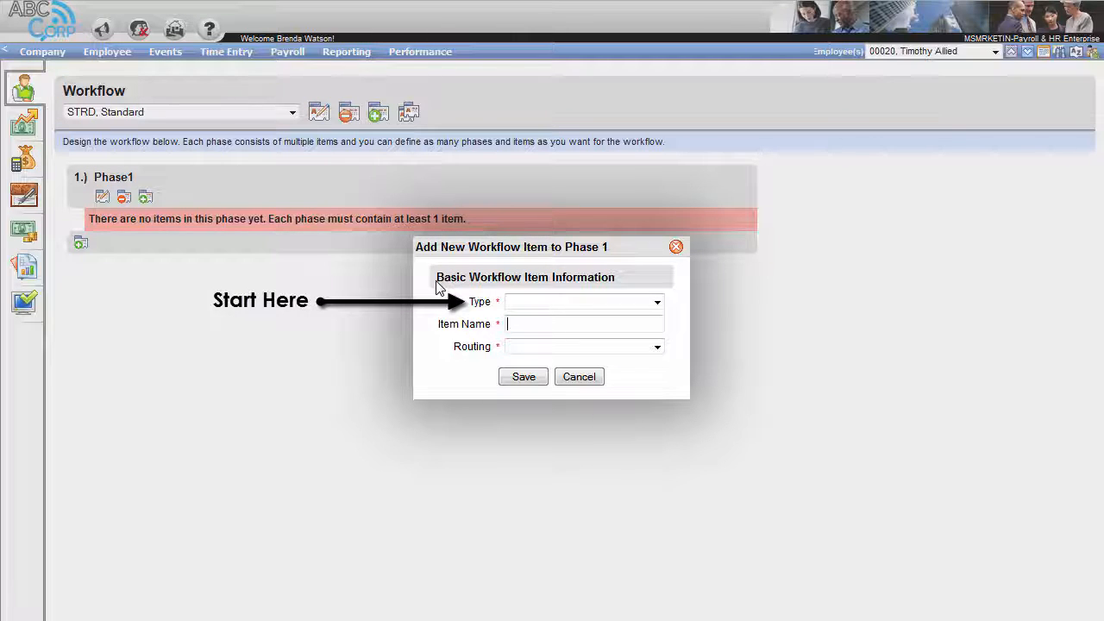
pyautogui.click(657, 302)
pyautogui.click(602, 338)
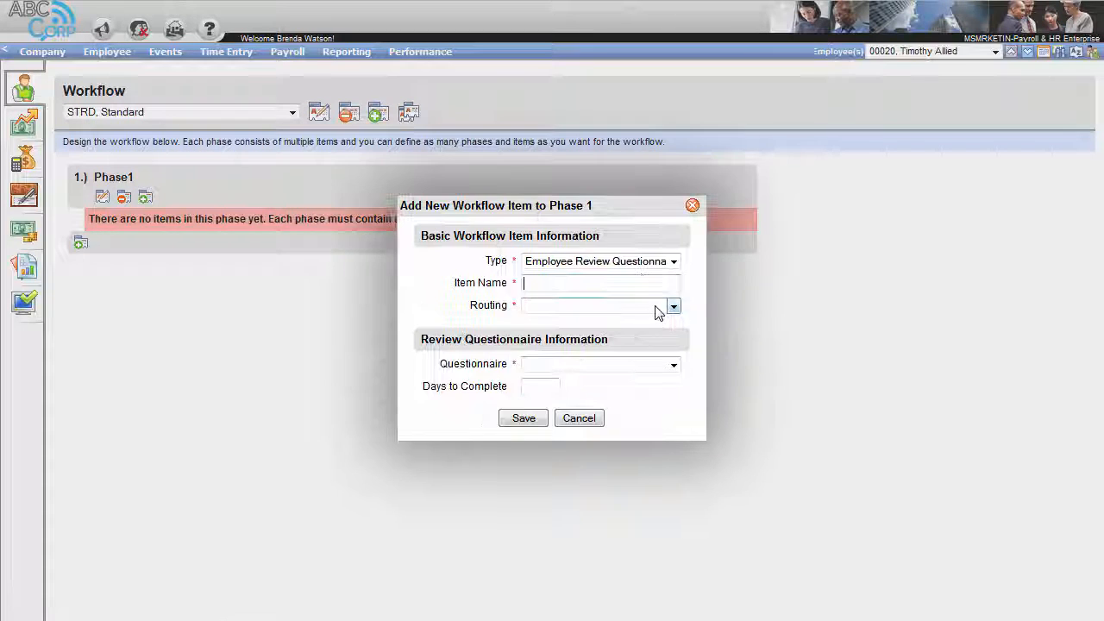
pyautogui.click(673, 261)
pyautogui.click(631, 285)
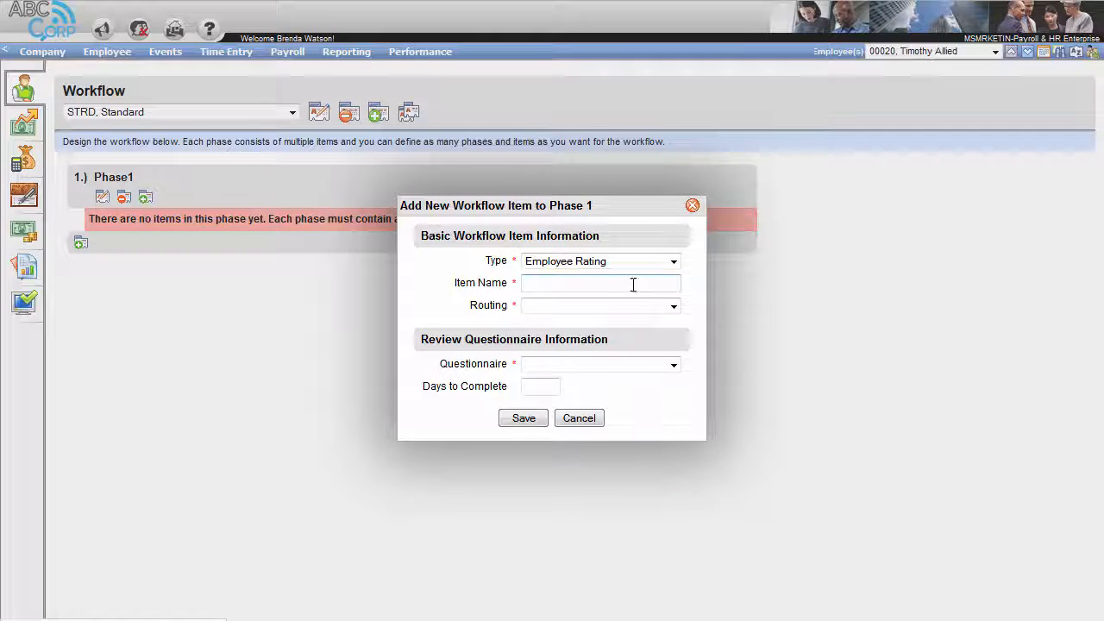
pyautogui.click(672, 262)
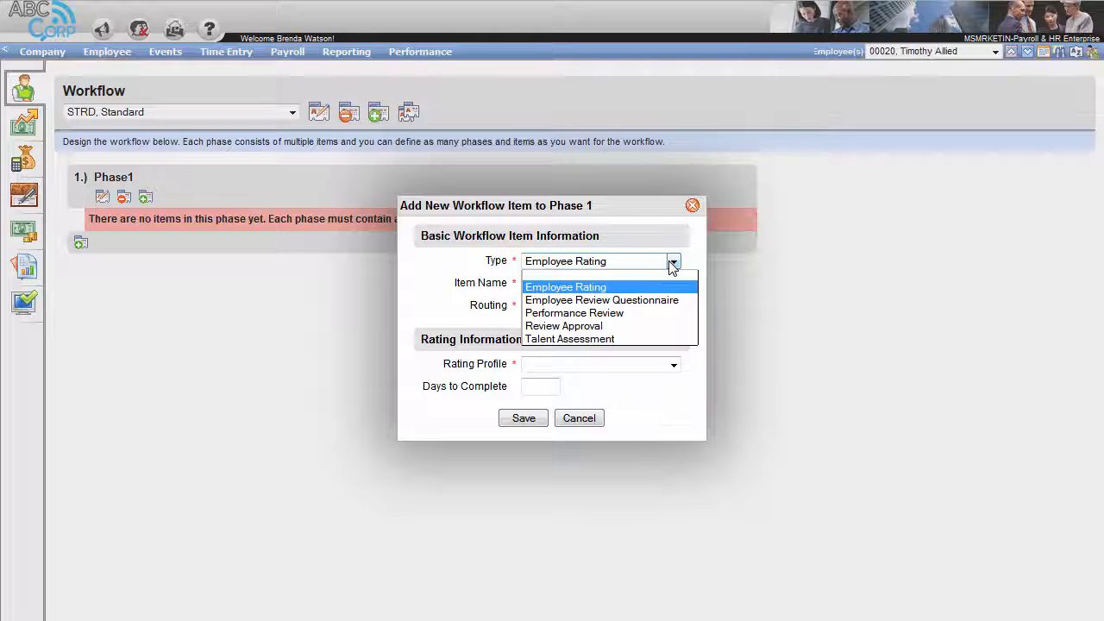
pyautogui.click(599, 287)
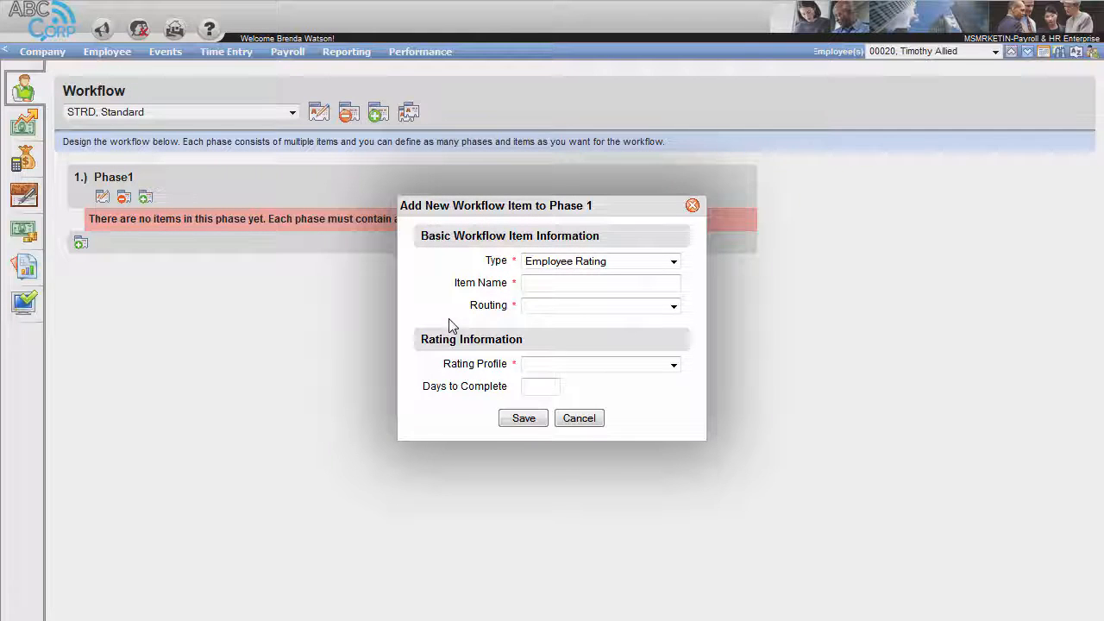
# Name the new item EE Rating and route it to the Reviewee's ESS Manager
pyautogui.click(535, 281)
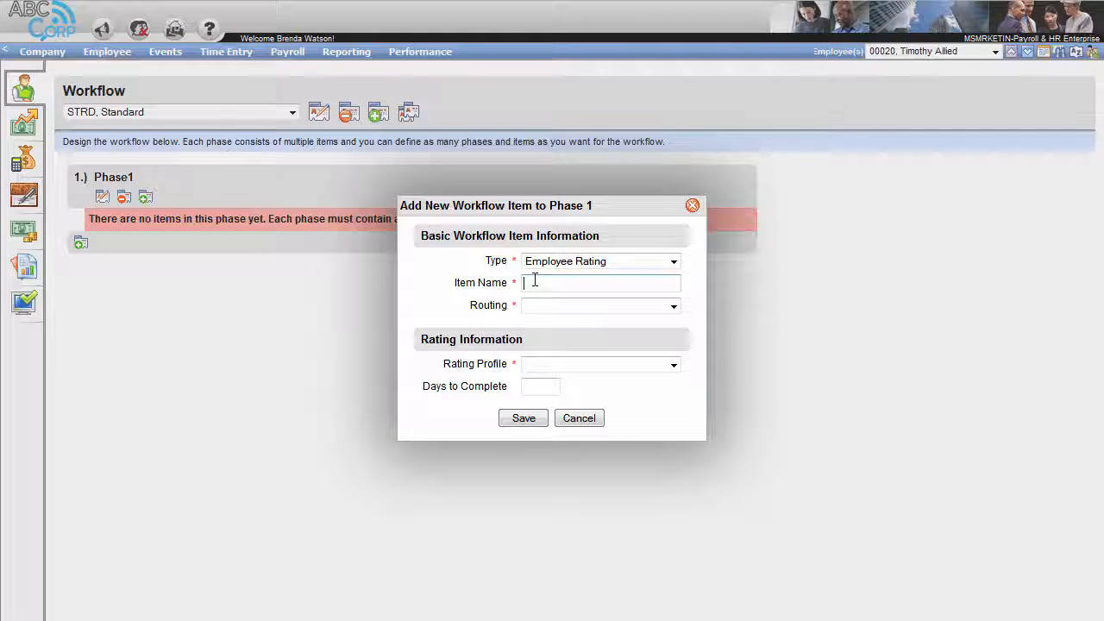
pyautogui.write('EE Ra')
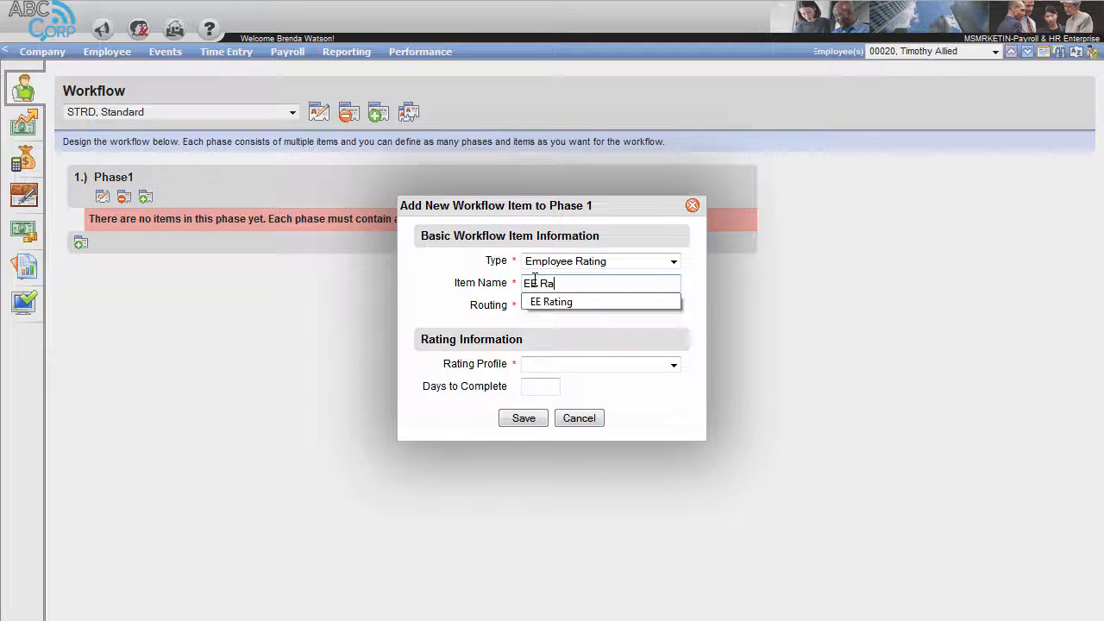
pyautogui.write('ting')
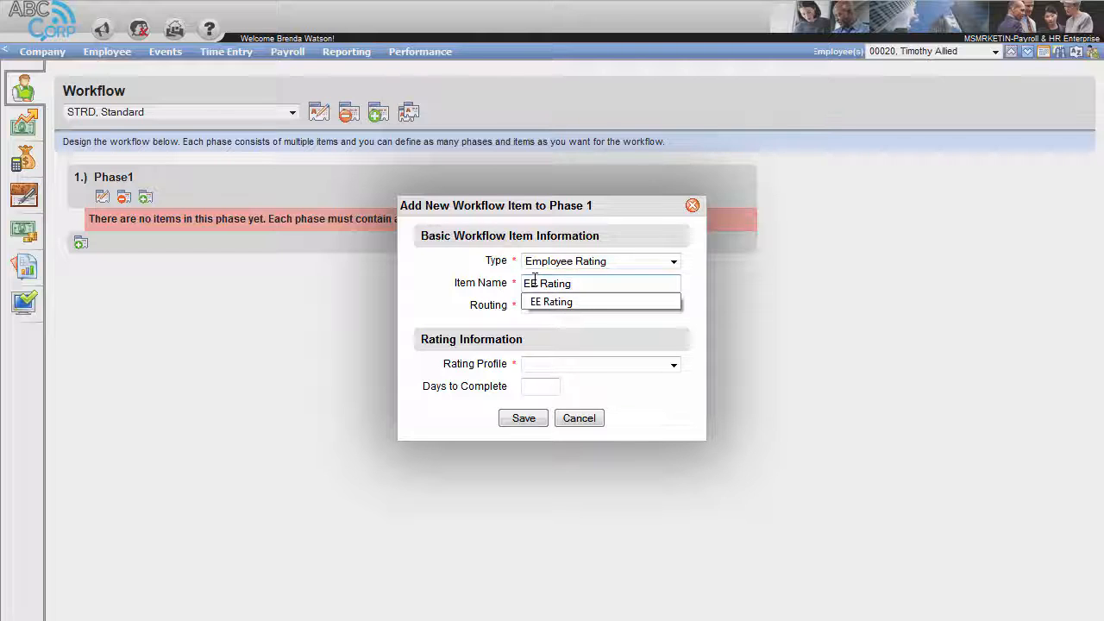
pyautogui.click(675, 308)
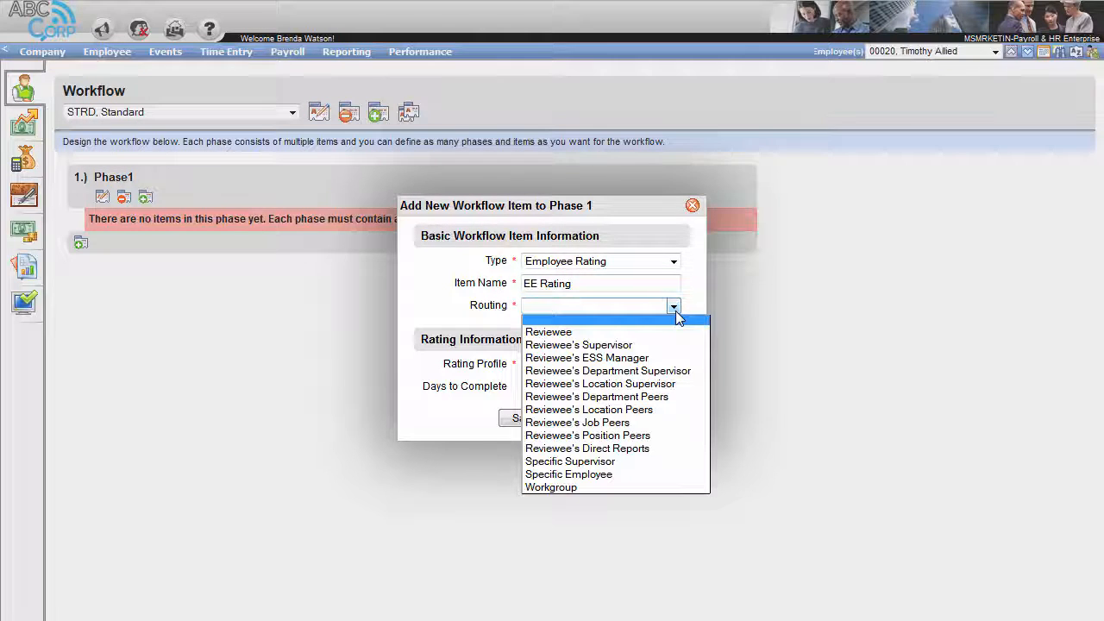
pyautogui.click(598, 357)
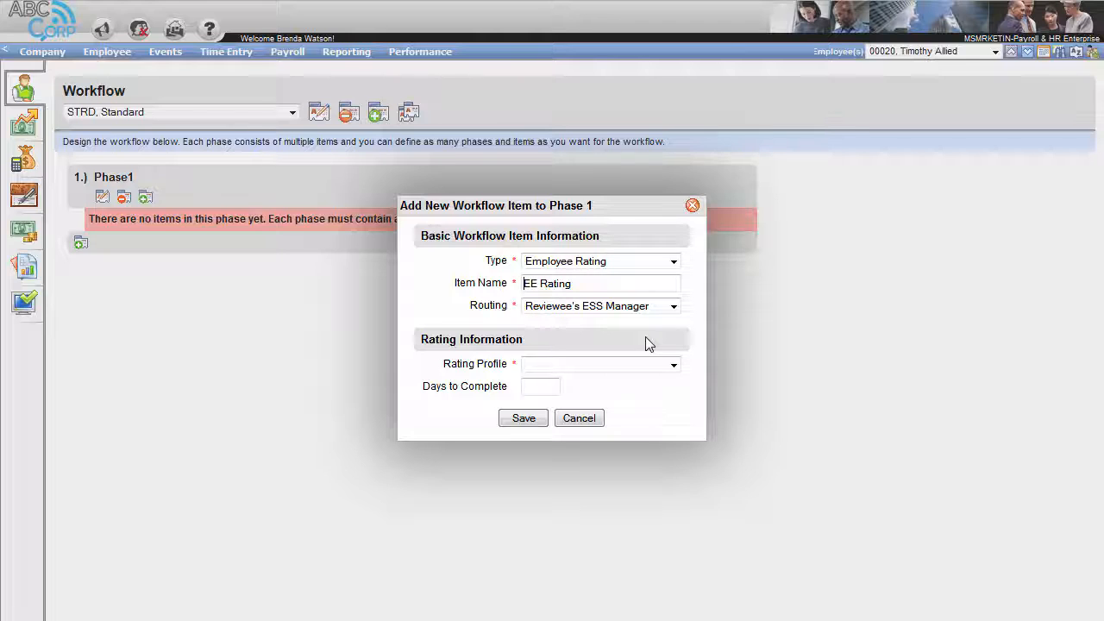
# Assign the Visual Marketing rating profile with 90 days to complete and save the workflow item
pyautogui.click(673, 365)
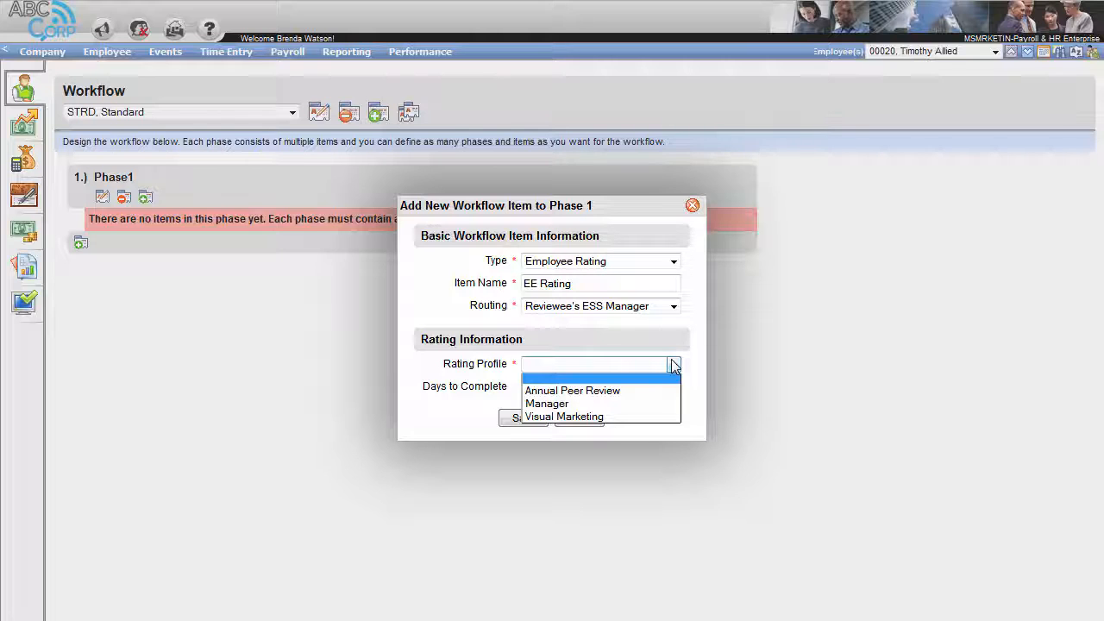
pyautogui.click(594, 416)
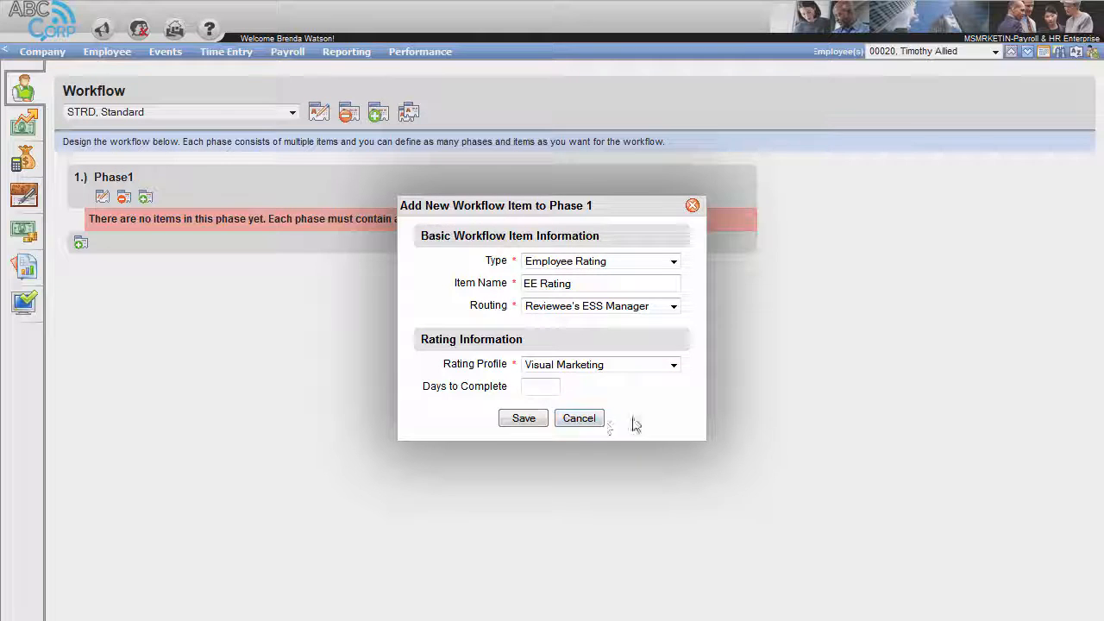
pyautogui.click(548, 386)
pyautogui.write('90')
pyautogui.click(530, 421)
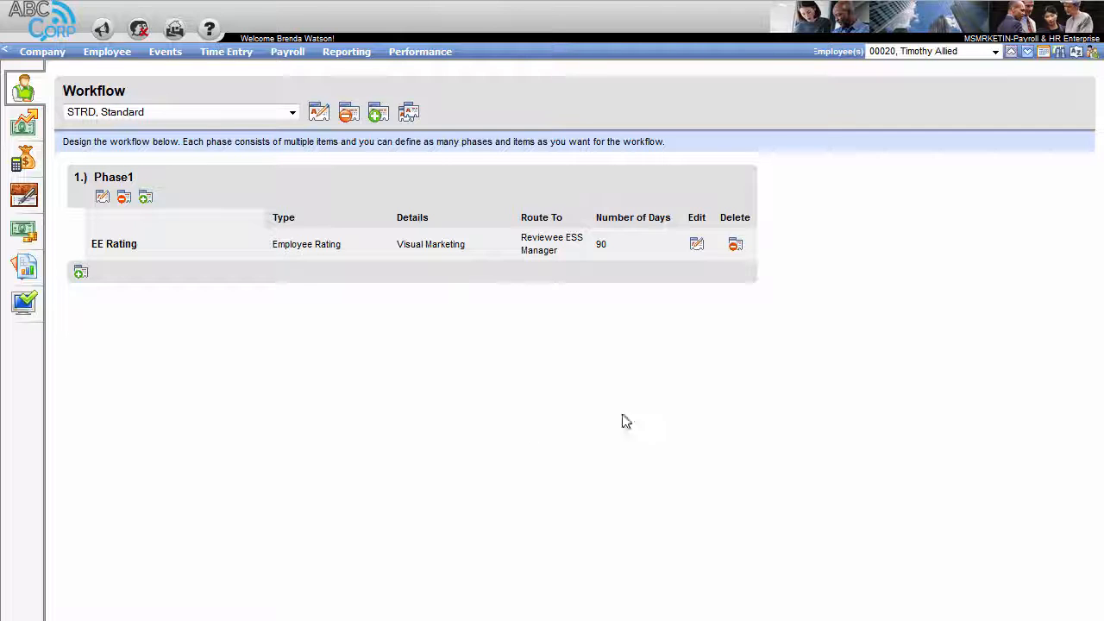
# Preview the Talent Assessment and Performance Review types for the EE Rating item, discarding the changes
pyautogui.click(696, 245)
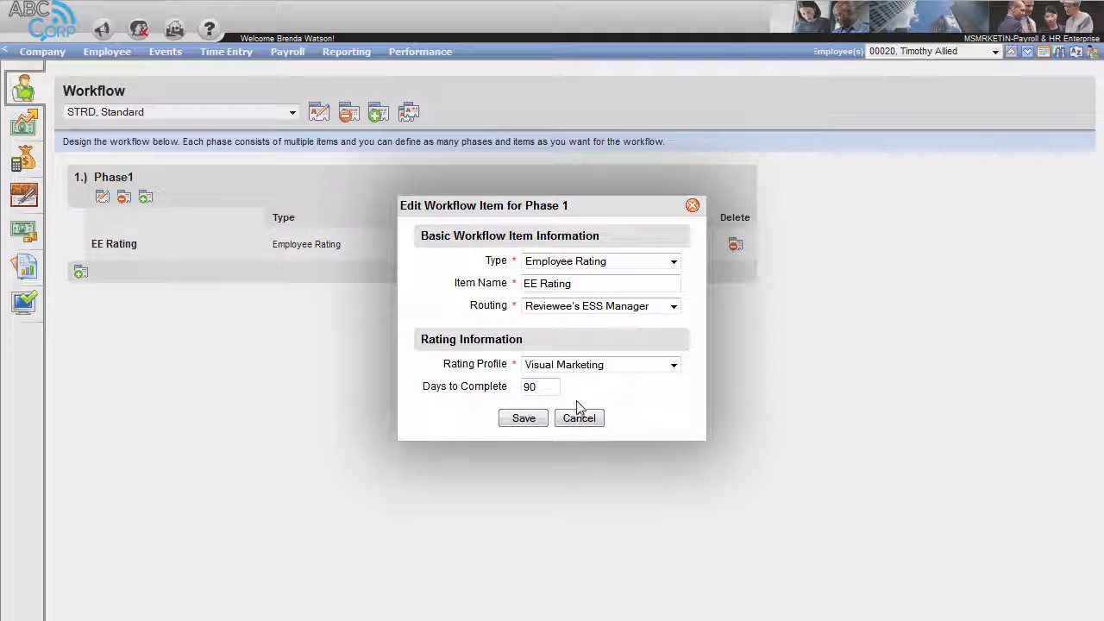
pyautogui.click(609, 262)
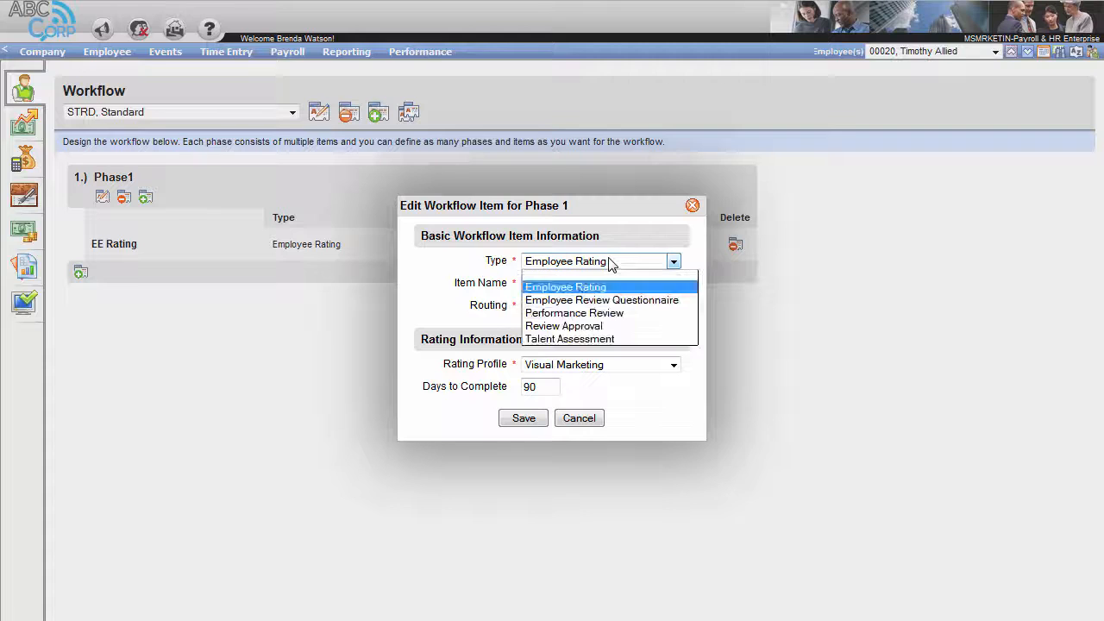
pyautogui.click(602, 343)
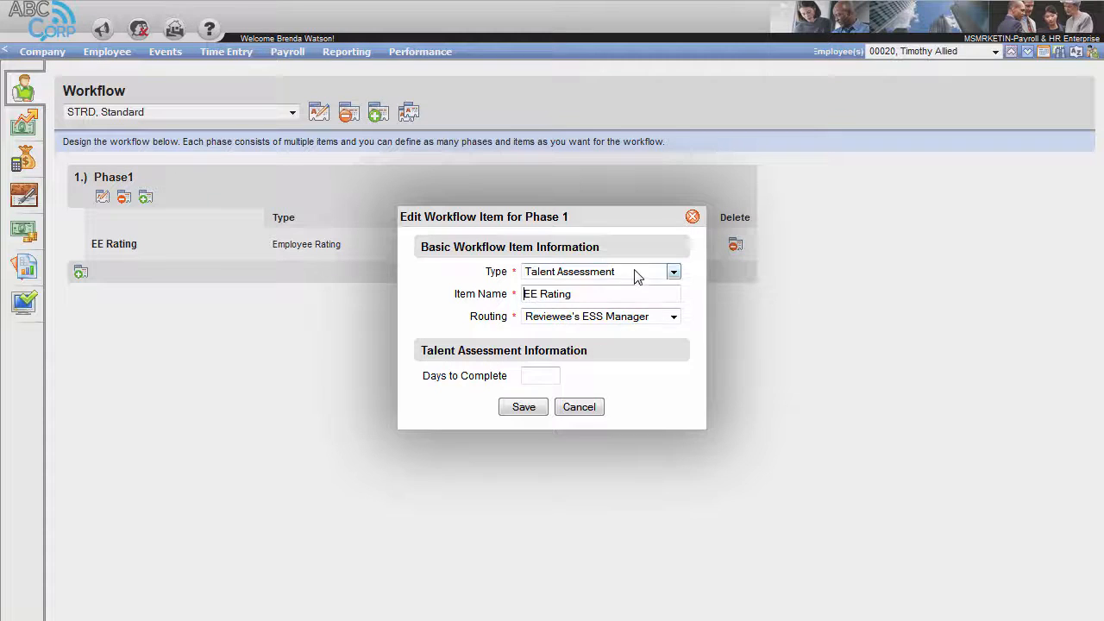
pyautogui.click(635, 272)
pyautogui.click(617, 324)
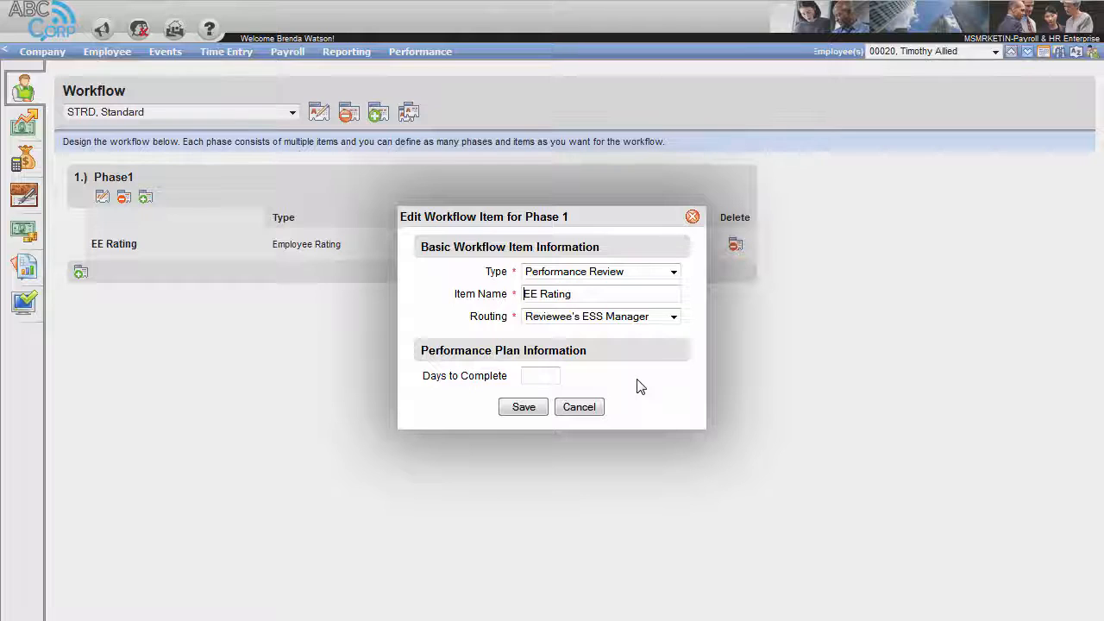
pyautogui.click(590, 408)
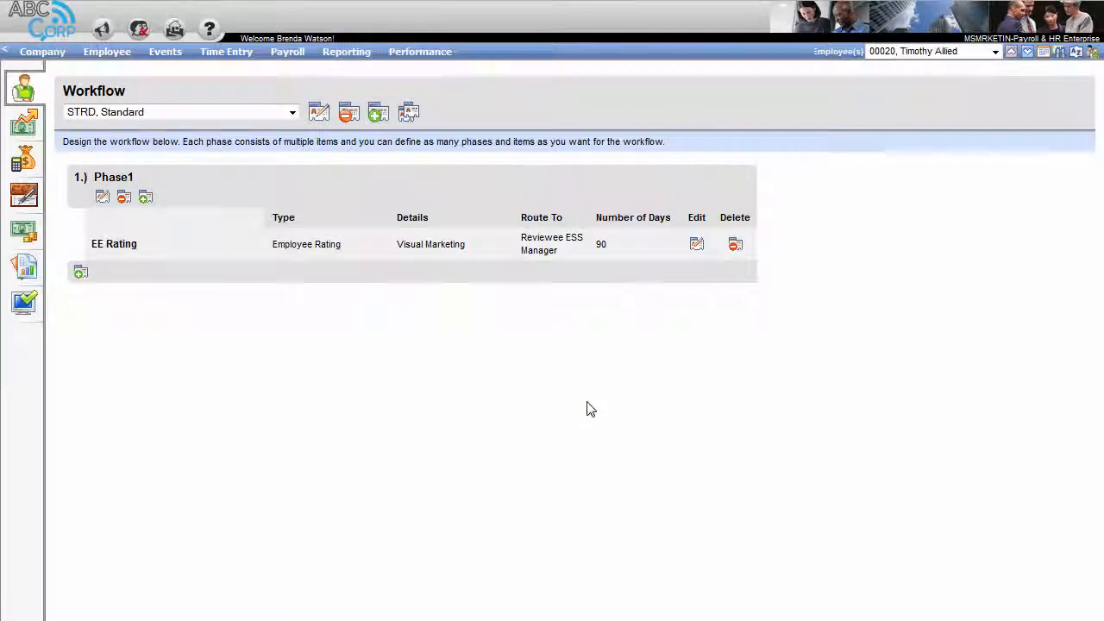
# Open the blank forms for adding another phase and another Phase1 item, closing each without saving
pyautogui.click(82, 273)
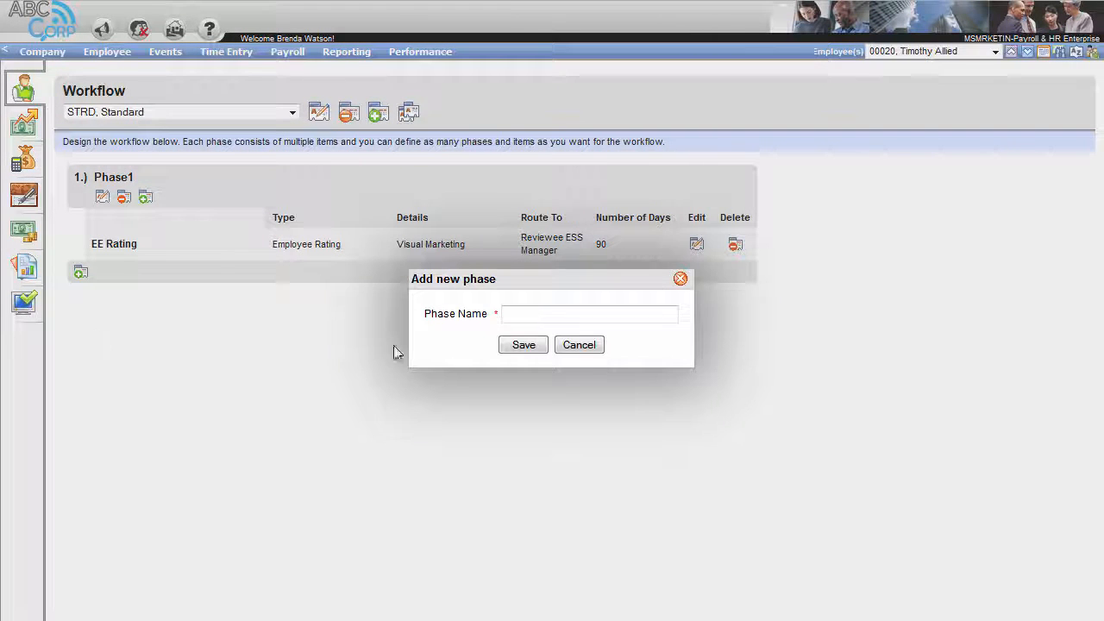
pyautogui.click(681, 279)
pyautogui.click(147, 200)
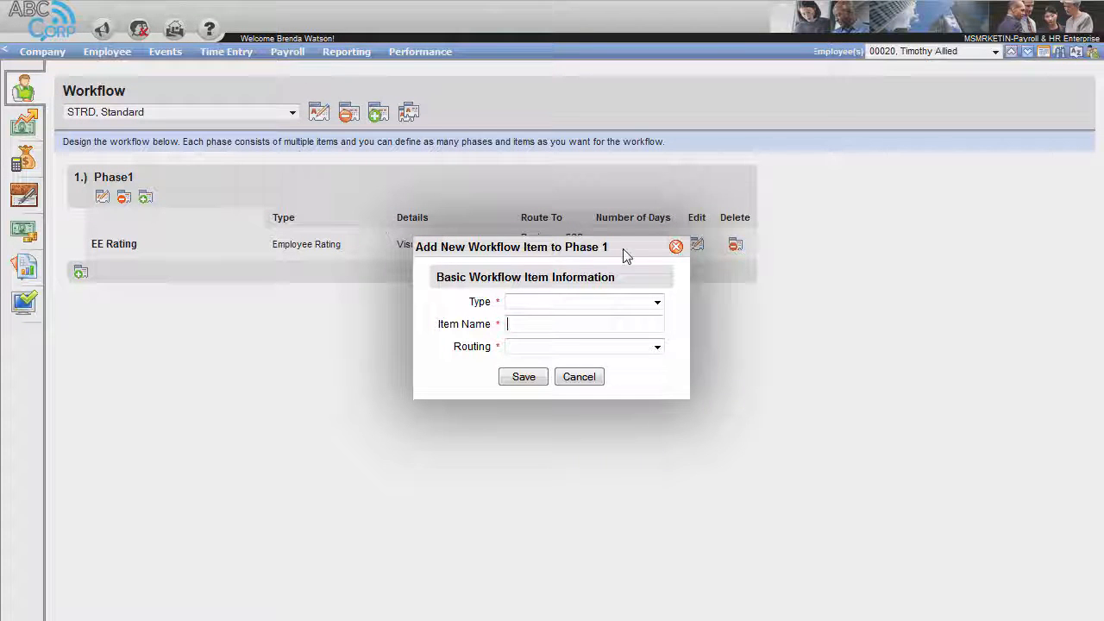
pyautogui.click(675, 248)
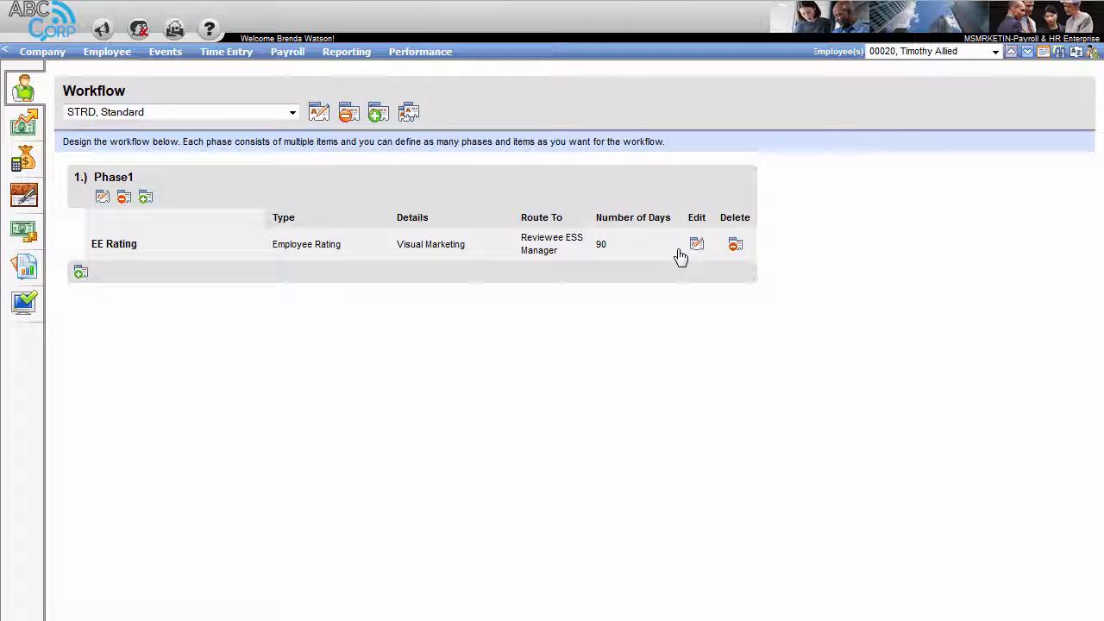